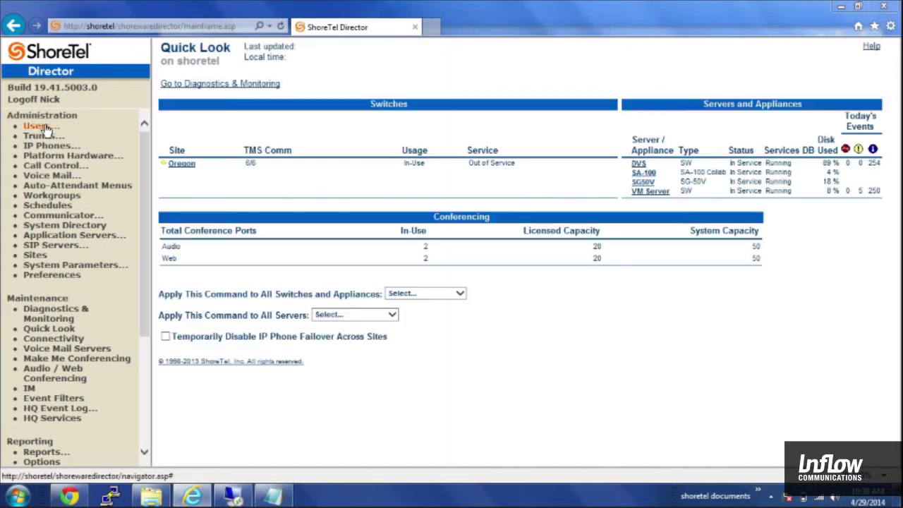
- Expand the Users section in the navigator to show Individual Users and User Groups
click(48, 127)
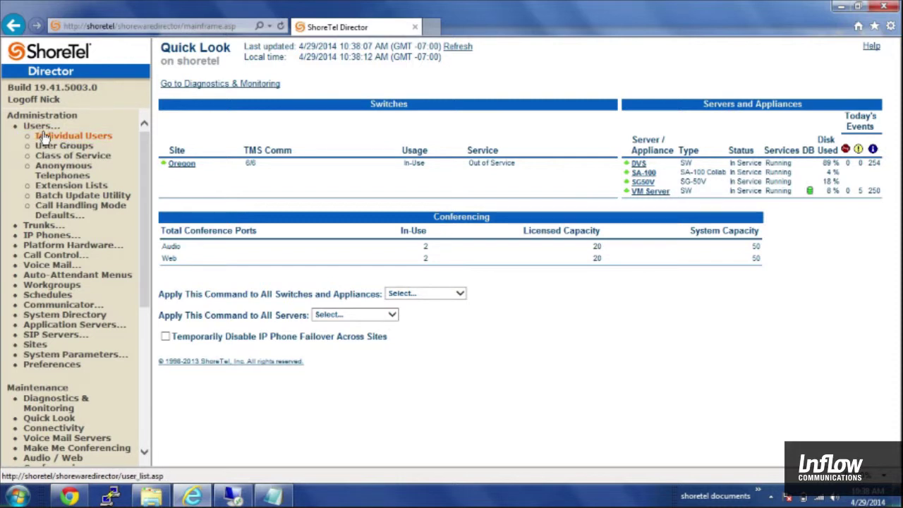
- Open the Edit User record of an Oregon user from the Individual Users list
click(44, 139)
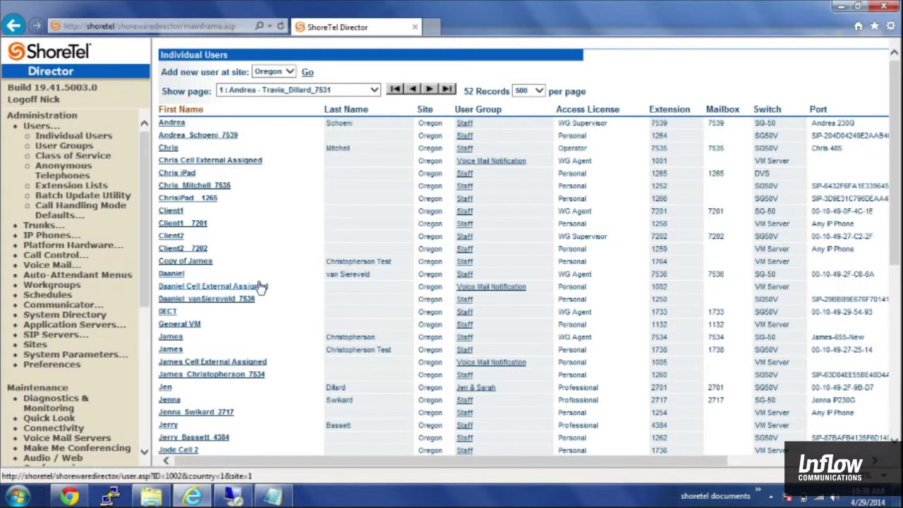
click(170, 149)
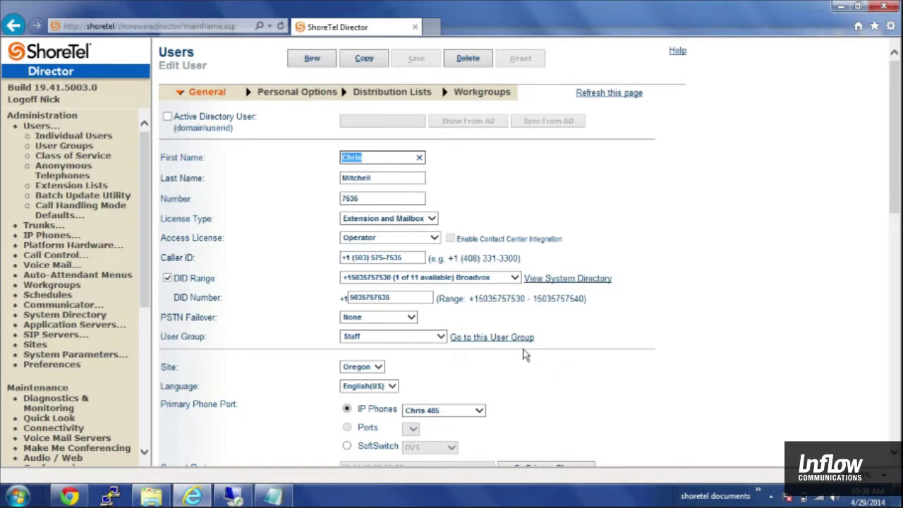
scroll(475, 348, down, 10)
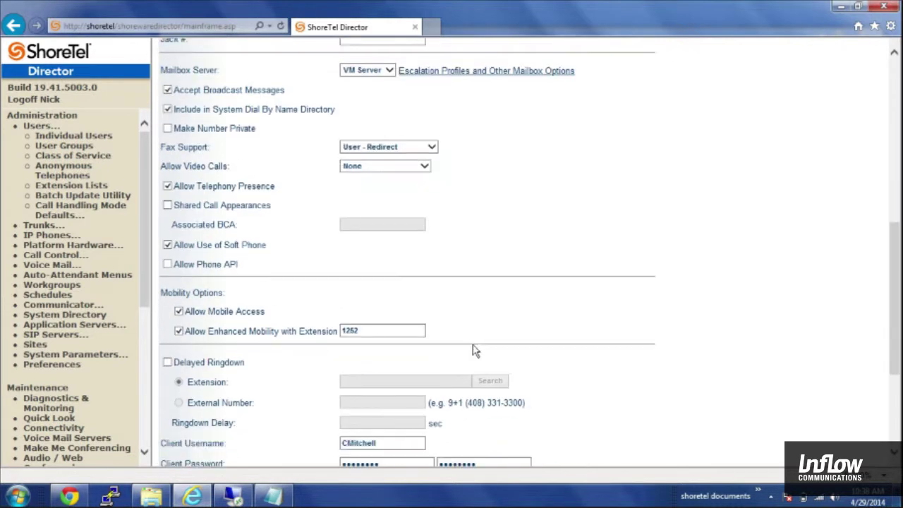
double_click(414, 275)
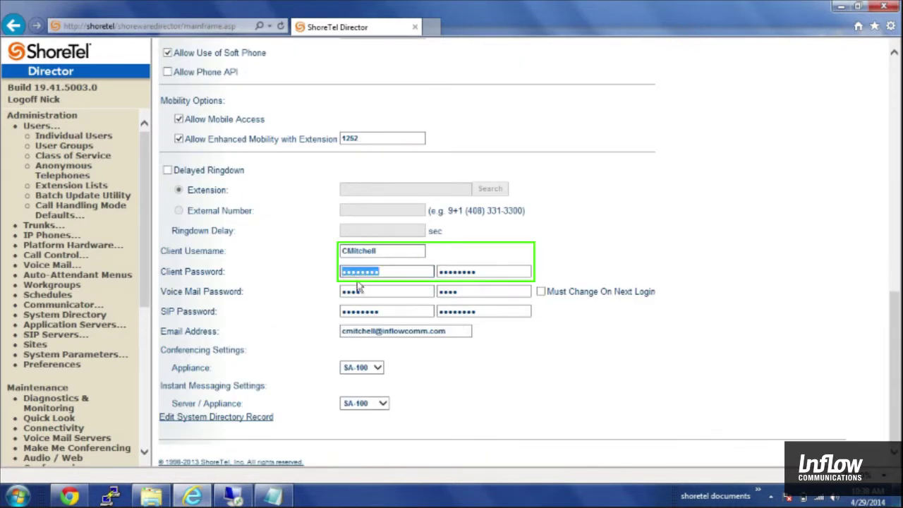
click(40, 126)
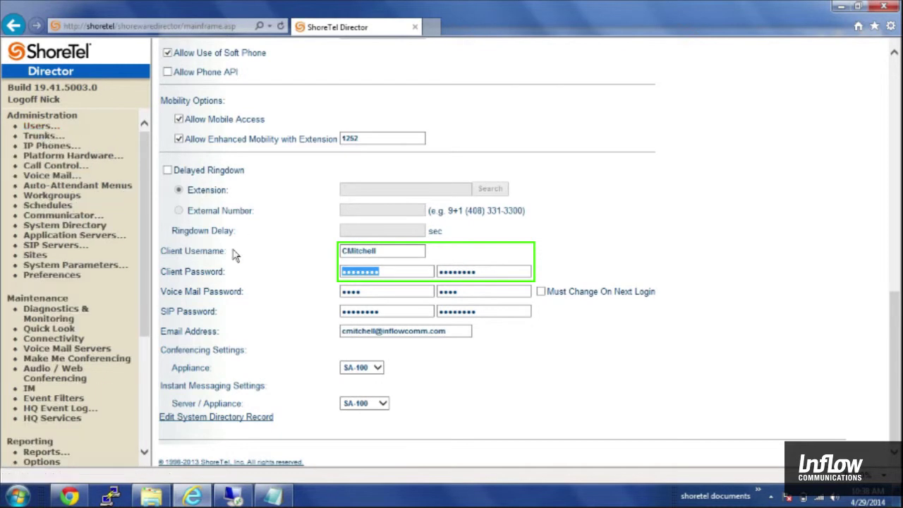
double_click(363, 251)
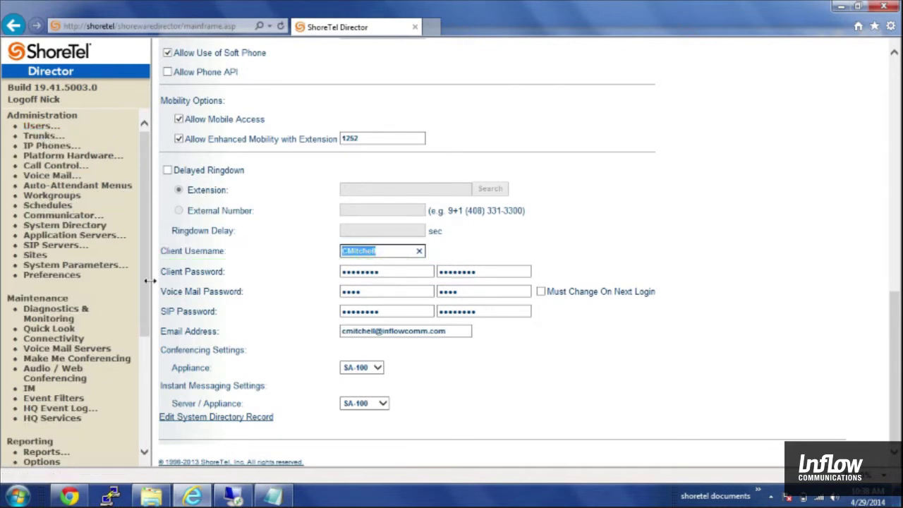
click(111, 266)
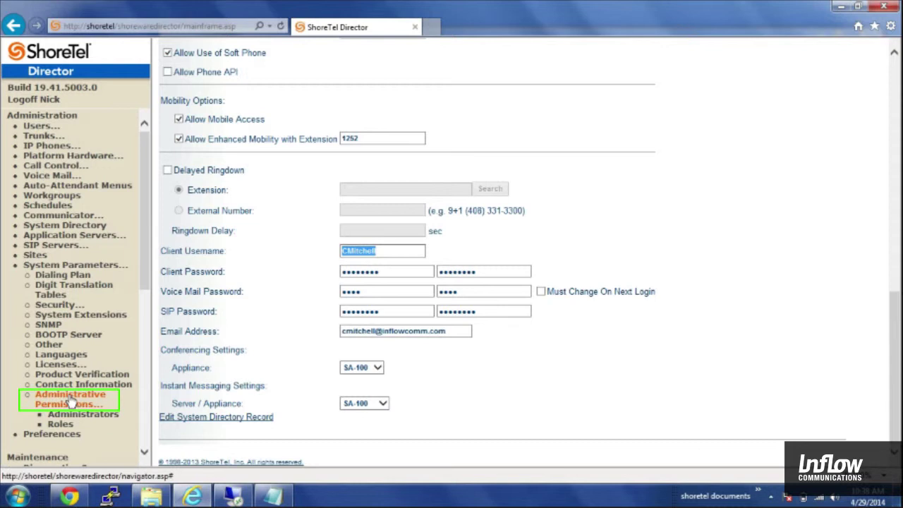
- Show the Administrators list under Administrative Permissions with each account's role
click(84, 416)
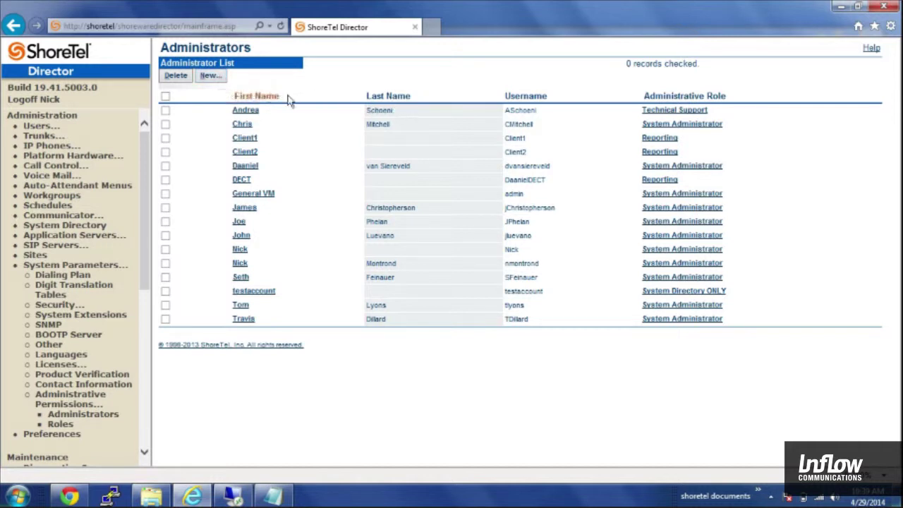
- Add an existing user as a new administrator with the System Administrator role and save it
click(210, 75)
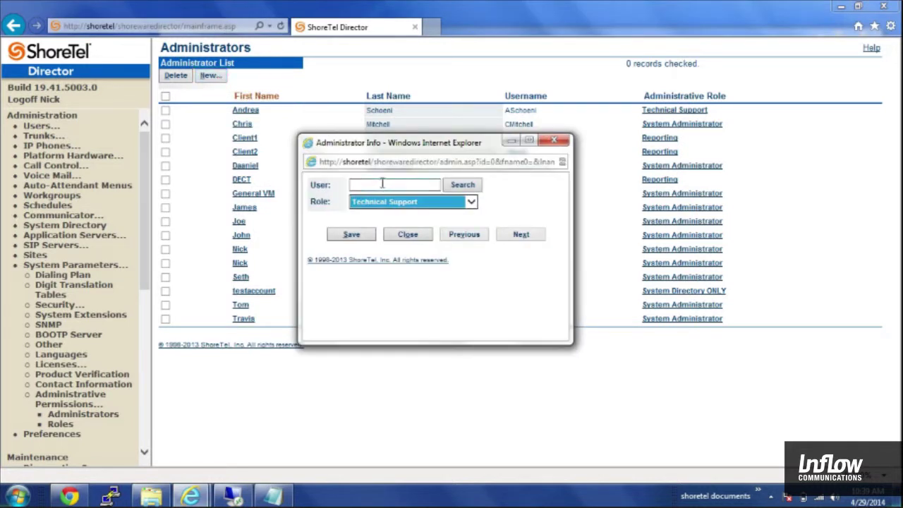
click(384, 184)
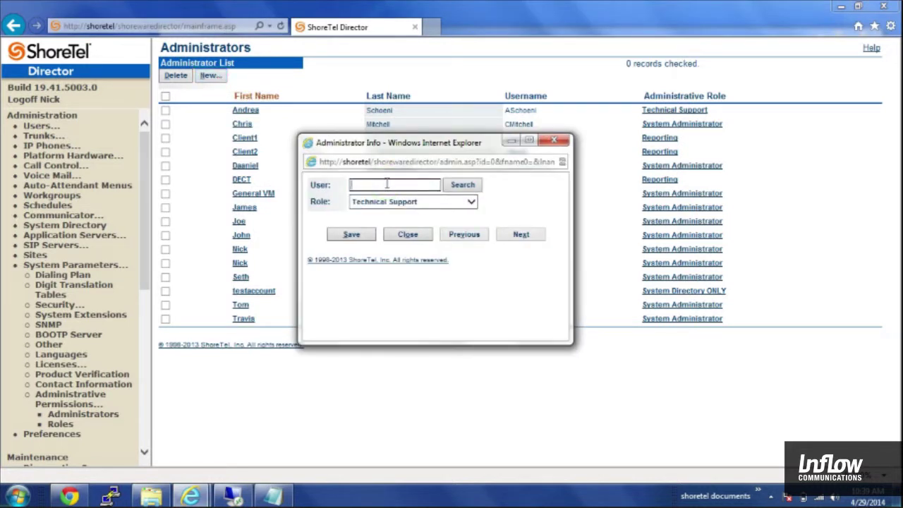
click(387, 184)
key(Return)
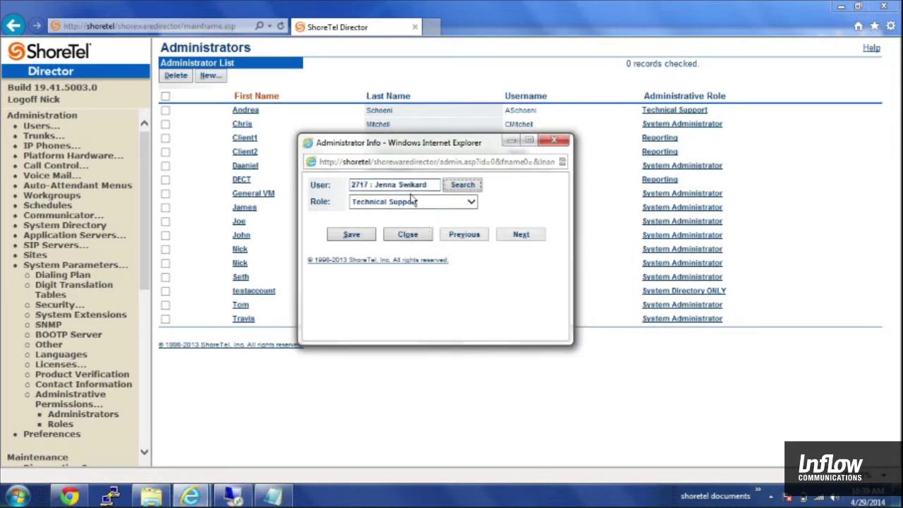
click(437, 204)
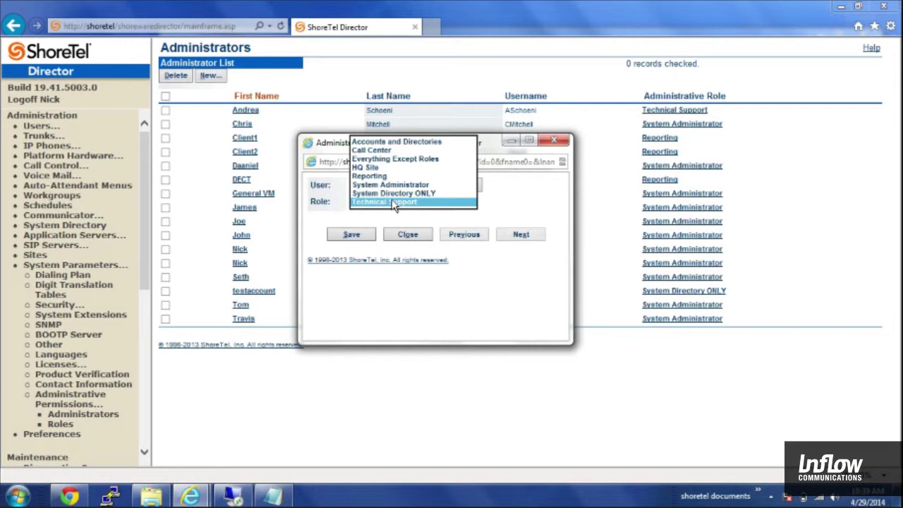
click(458, 186)
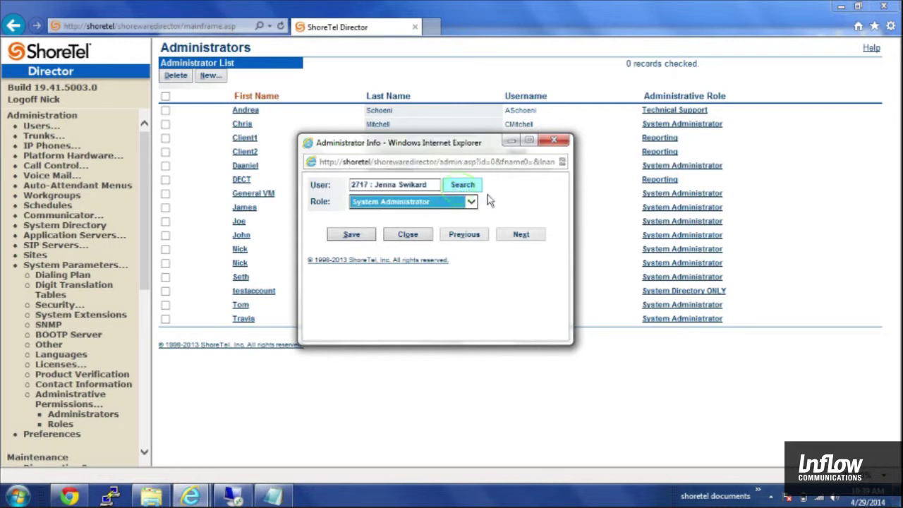
click(367, 236)
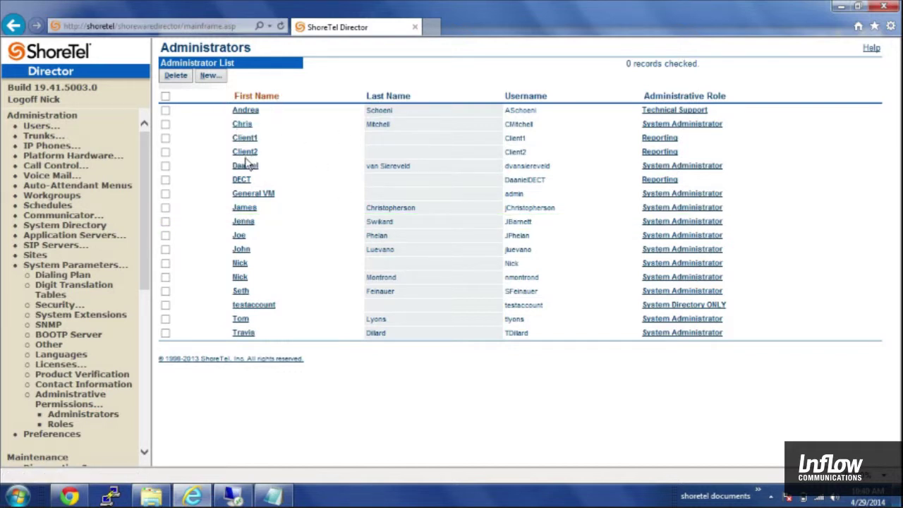
click(62, 424)
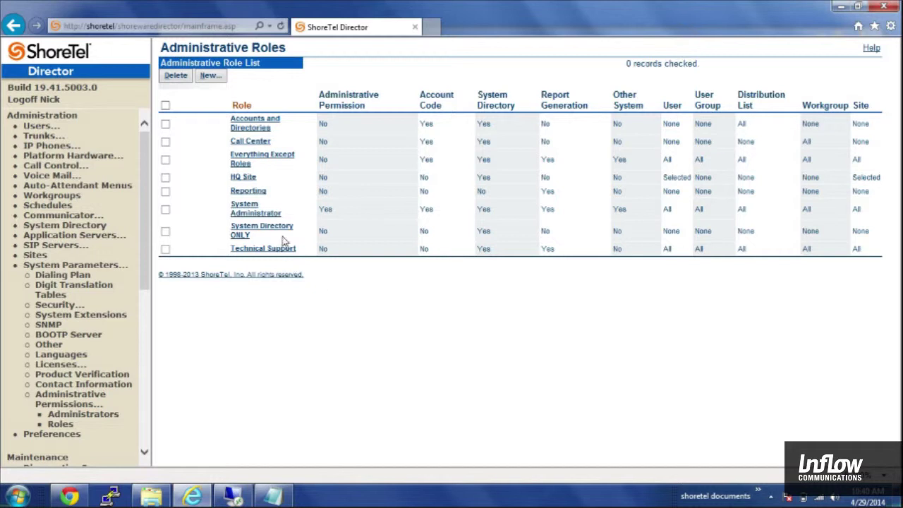
click(251, 212)
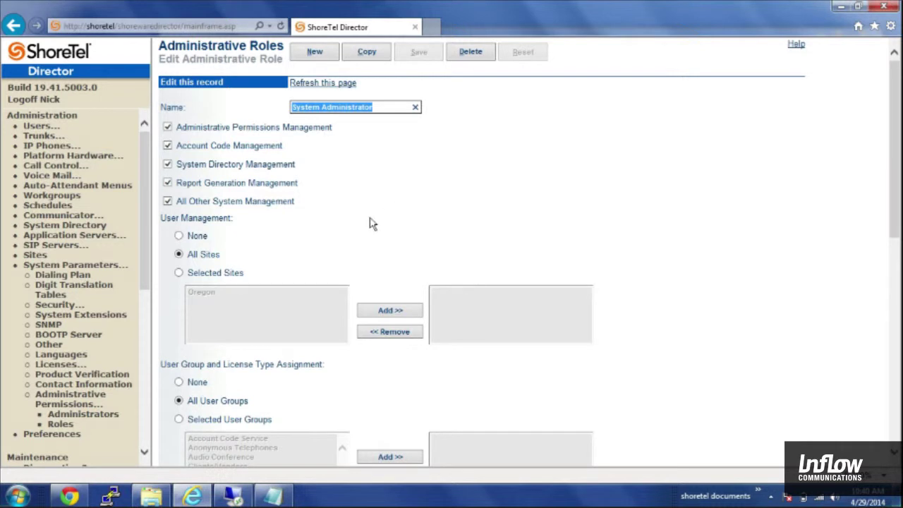
scroll(315, 238, down, 1)
scroll(314, 233, up, 1)
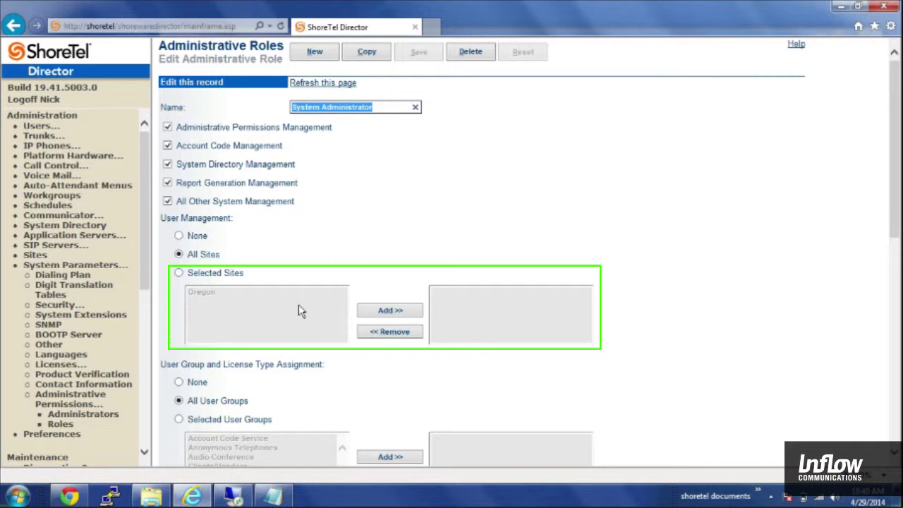
scroll(305, 317, down, 3)
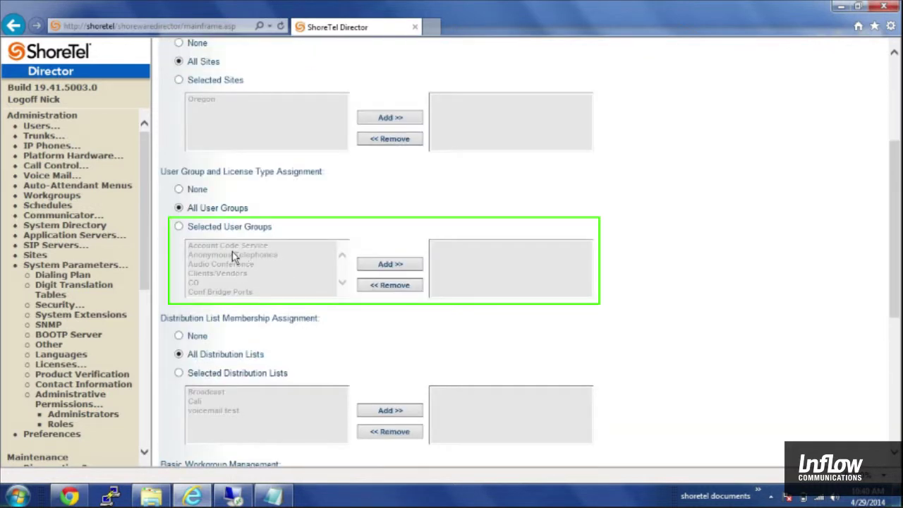
scroll(266, 283, down, 3)
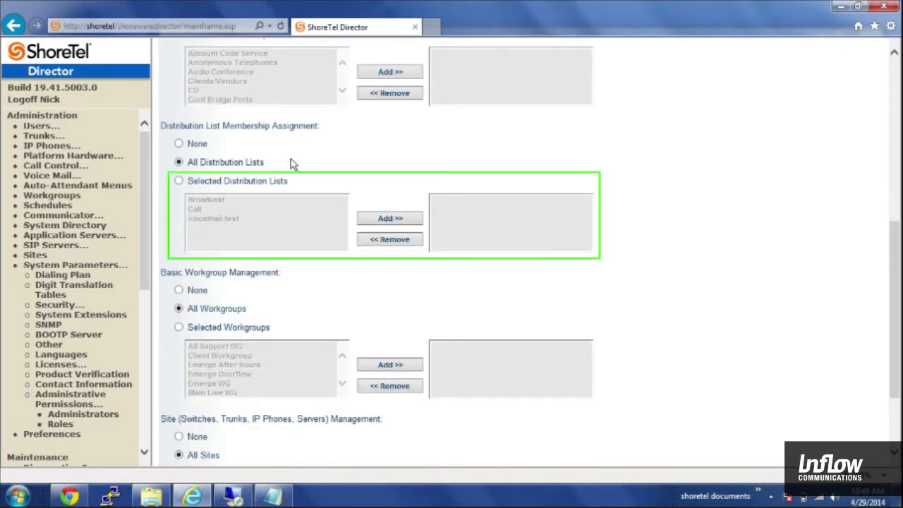
scroll(299, 291, down, 2)
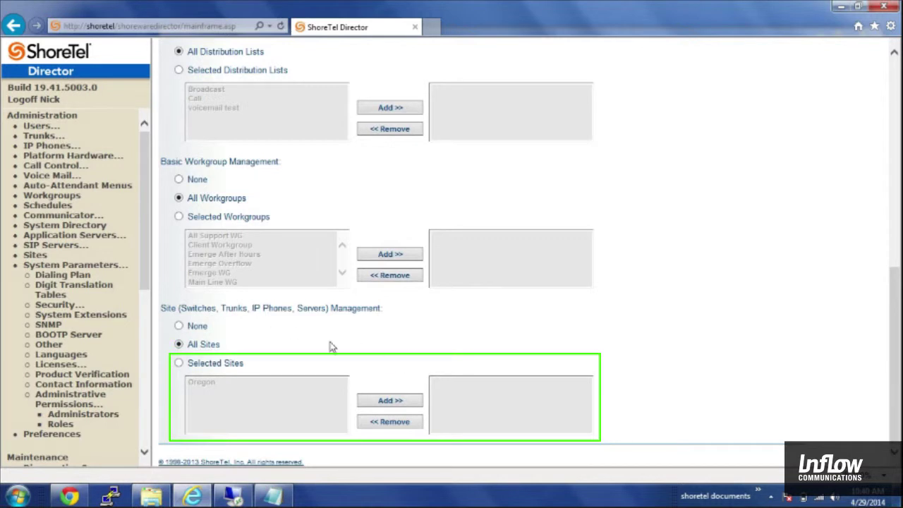
scroll(328, 345, up, 6)
scroll(318, 358, up, 2)
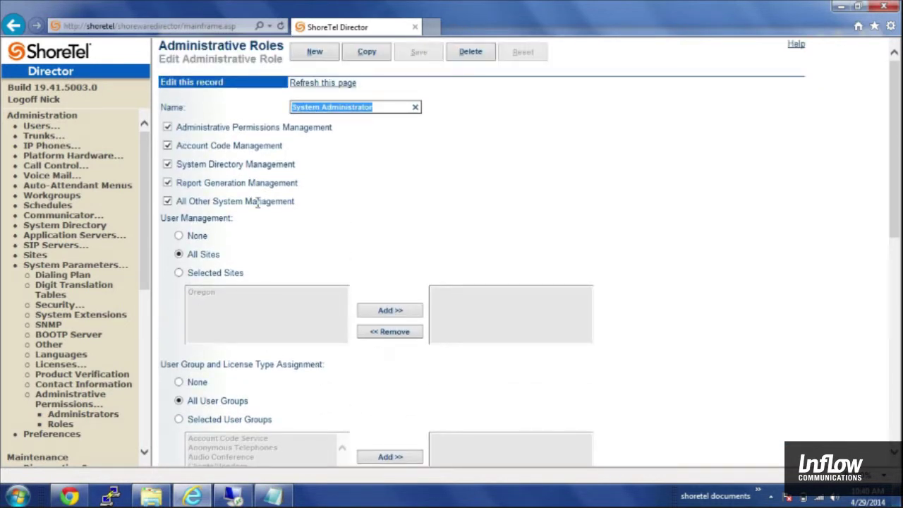
- Copy the System Administrator role and rename the copy 'System Administrator Portland'
click(364, 55)
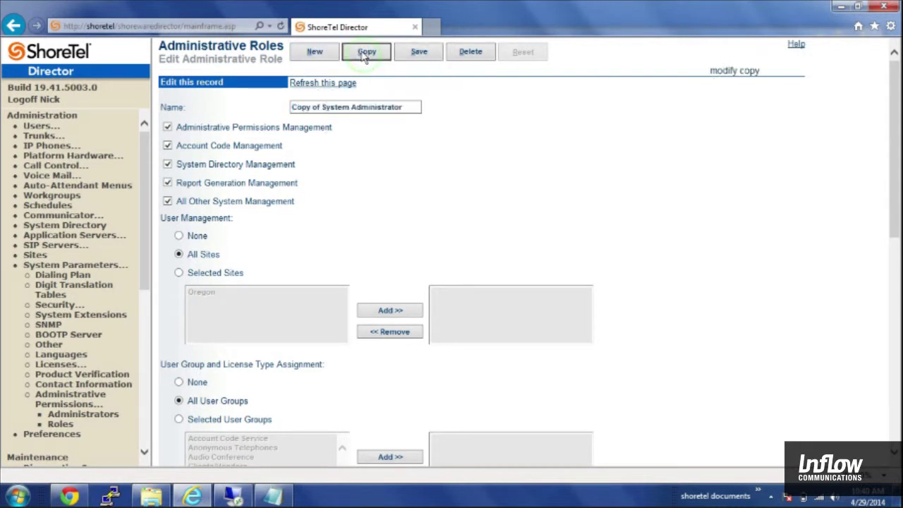
triple_click(406, 106)
text(s)
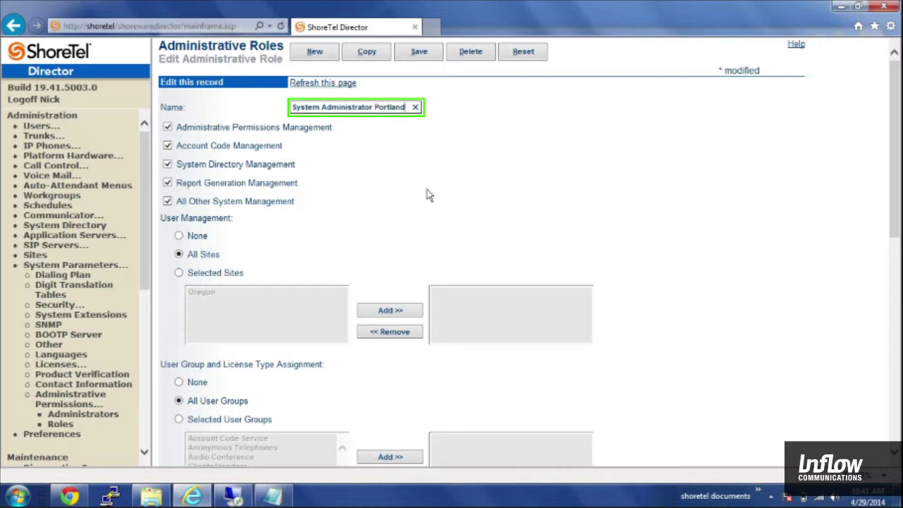
click(393, 167)
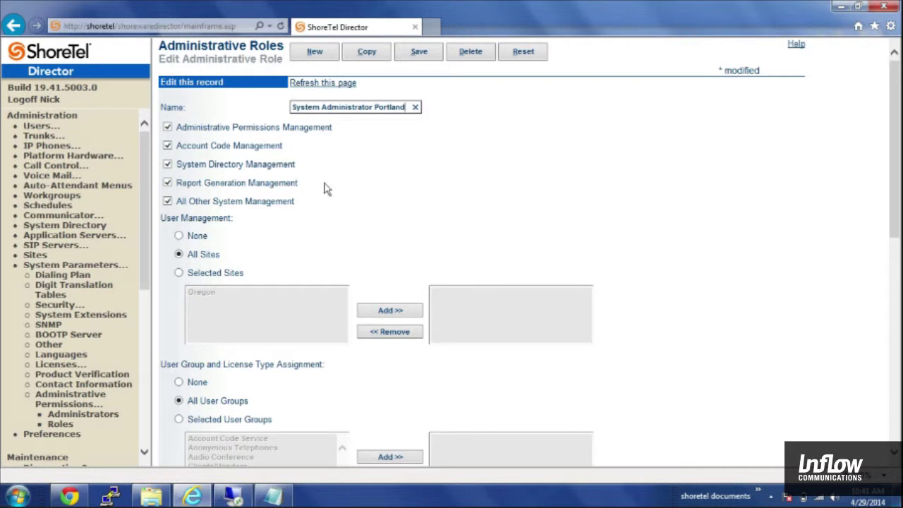
- Limit the new role's user management to Selected Sites, choosing Oregon
scroll(328, 205, down, 1)
click(179, 209)
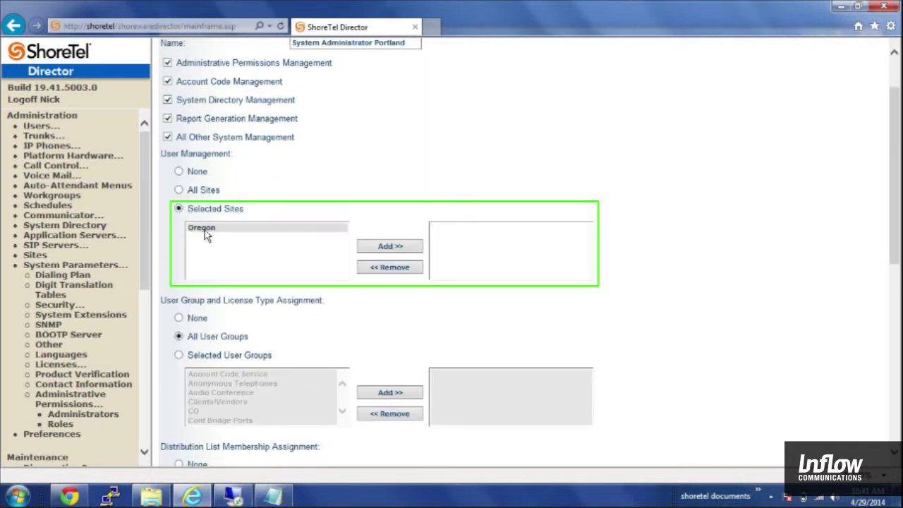
click(206, 230)
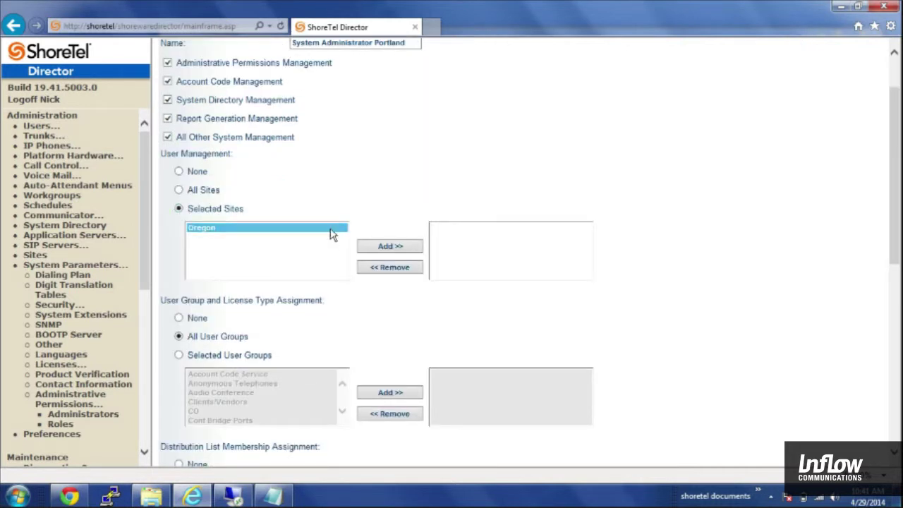
scroll(576, 204, up, 1)
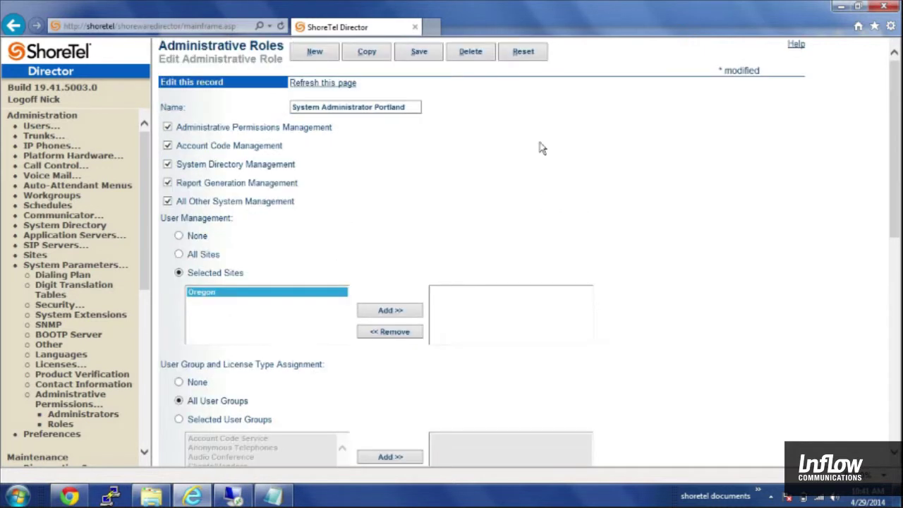
click(524, 54)
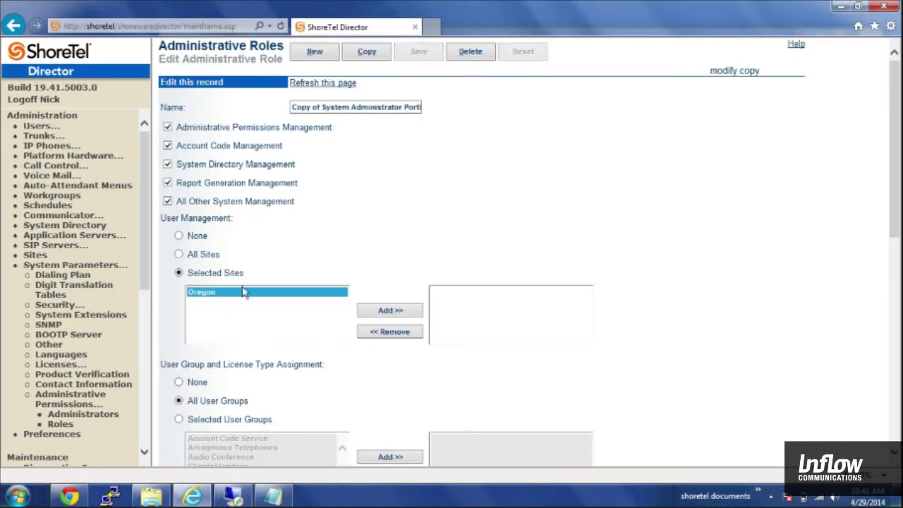
- Review the Technical Support role's permissions and site access, then return to the Roles list
click(61, 424)
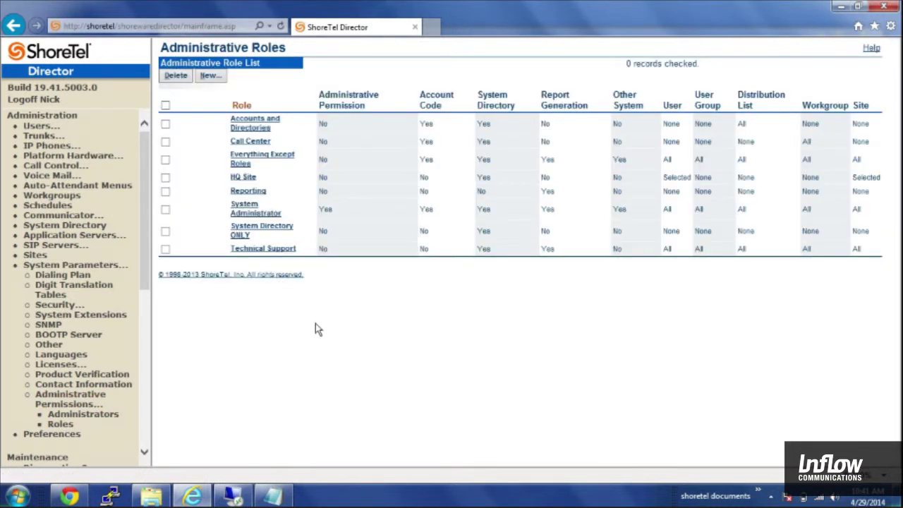
click(277, 252)
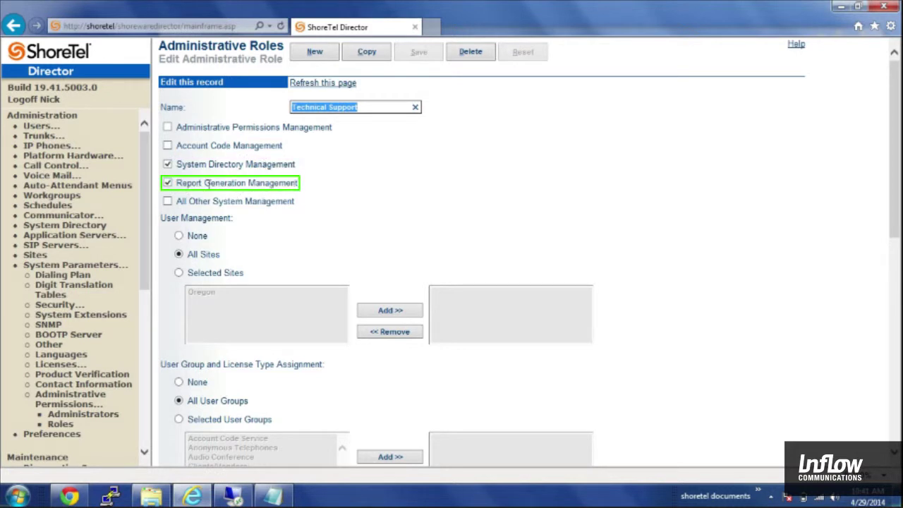
scroll(242, 272, down, 3)
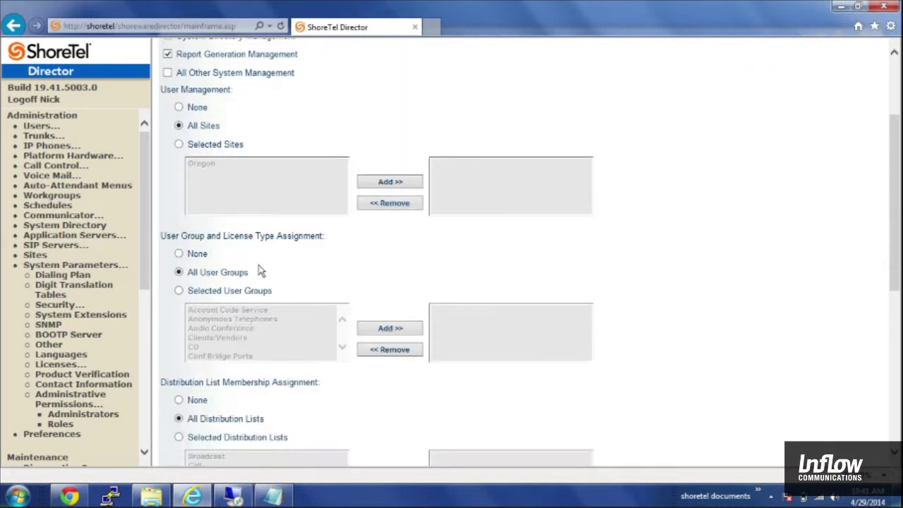
scroll(264, 247, down, 3)
scroll(343, 268, down, 3)
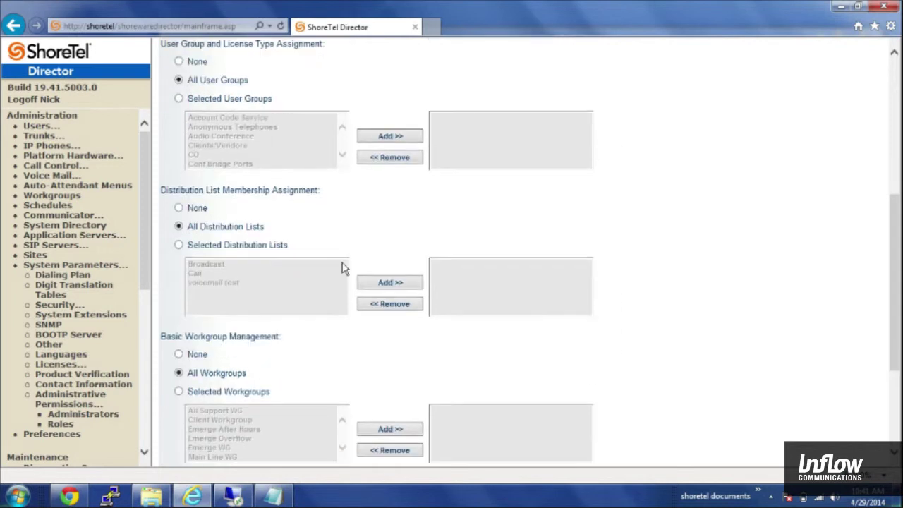
scroll(343, 265, down, 2)
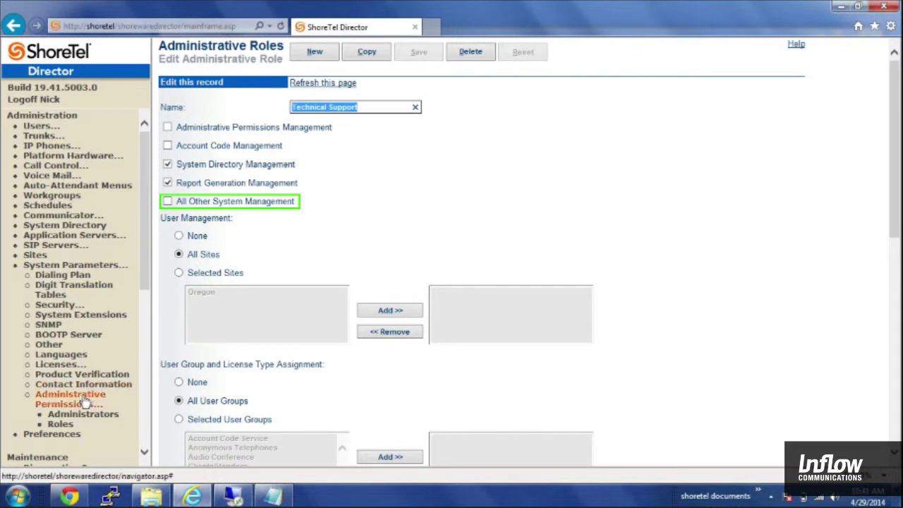
click(61, 426)
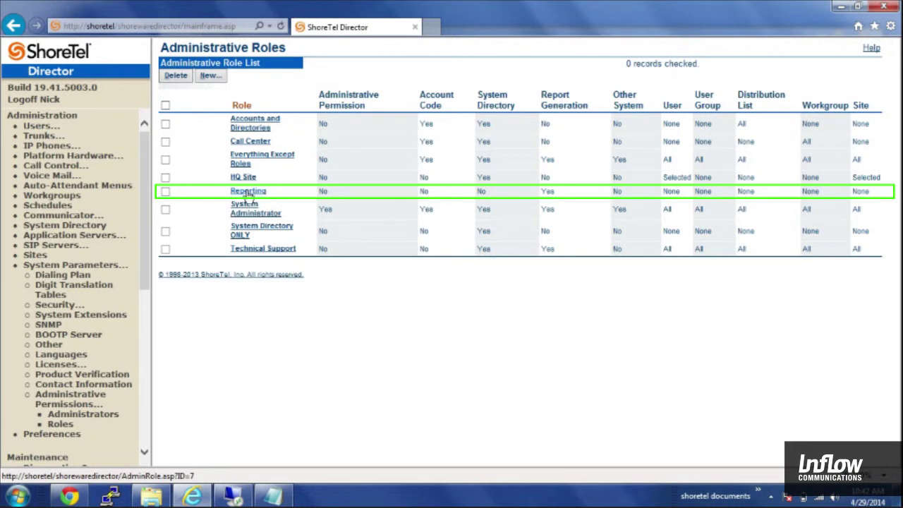
- Open the Reporting role to view its Report Generation Management-only permissions
click(246, 198)
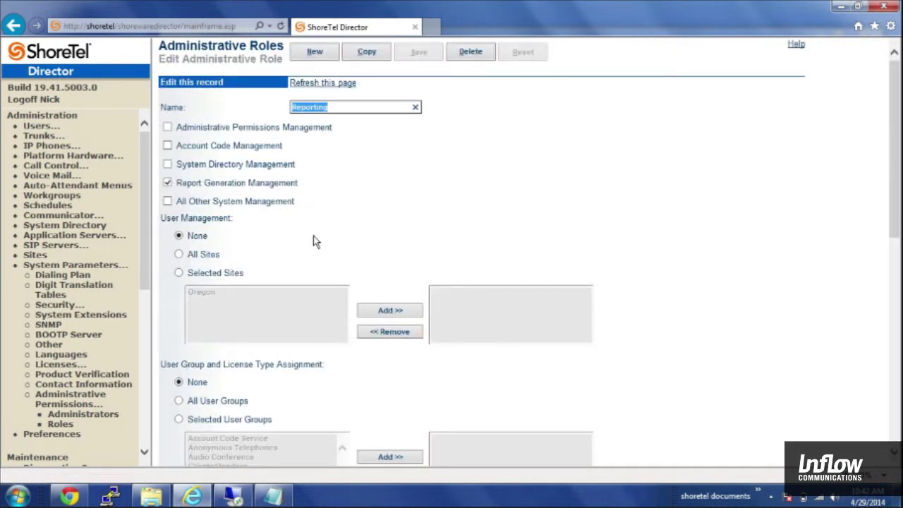
scroll(249, 214, down, 1)
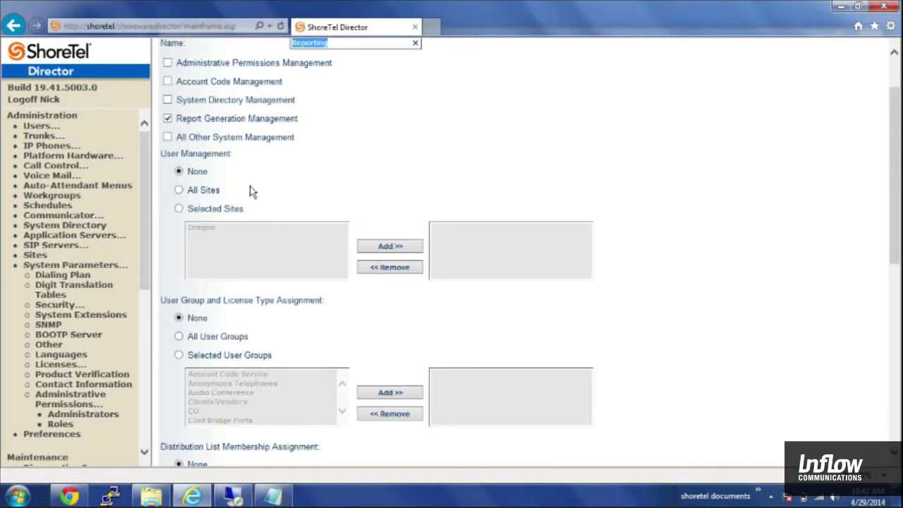